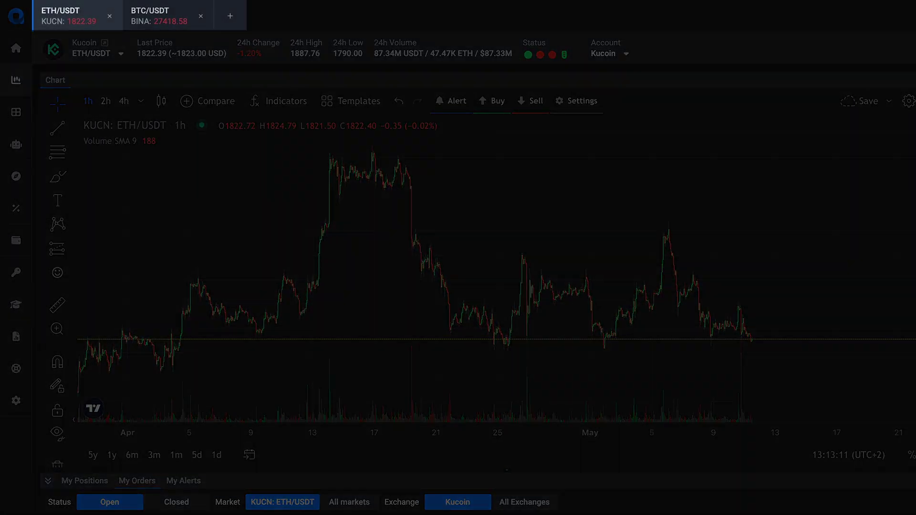
- Switch between the BTC/USDT and ETH/USDT tabs, then open a new tab's Kucoin market list, briefly combining Binance
left_click(164, 19)
left_click(114, 20)
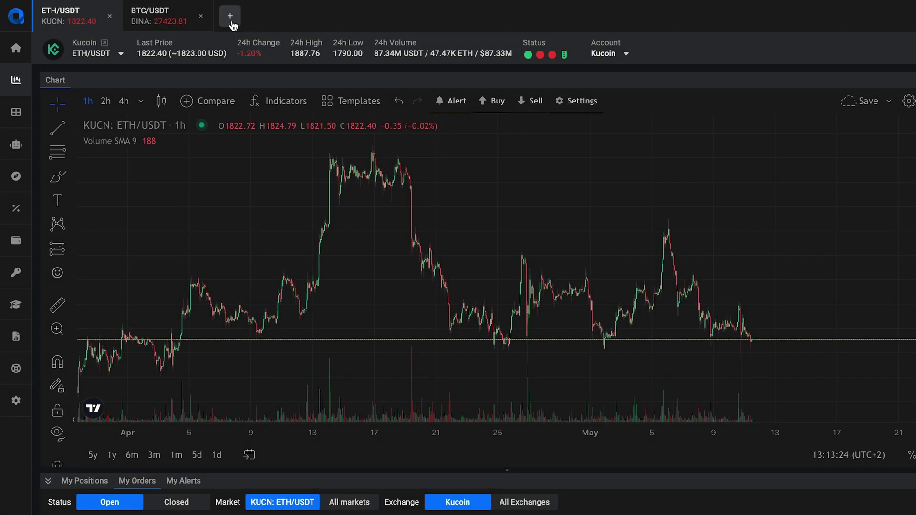
left_click(230, 16)
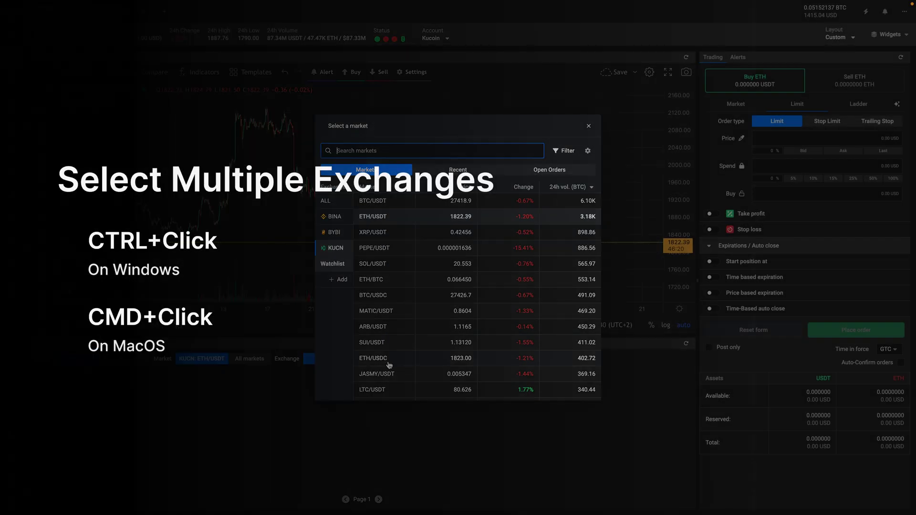
left_click(340, 217, "ctrl")
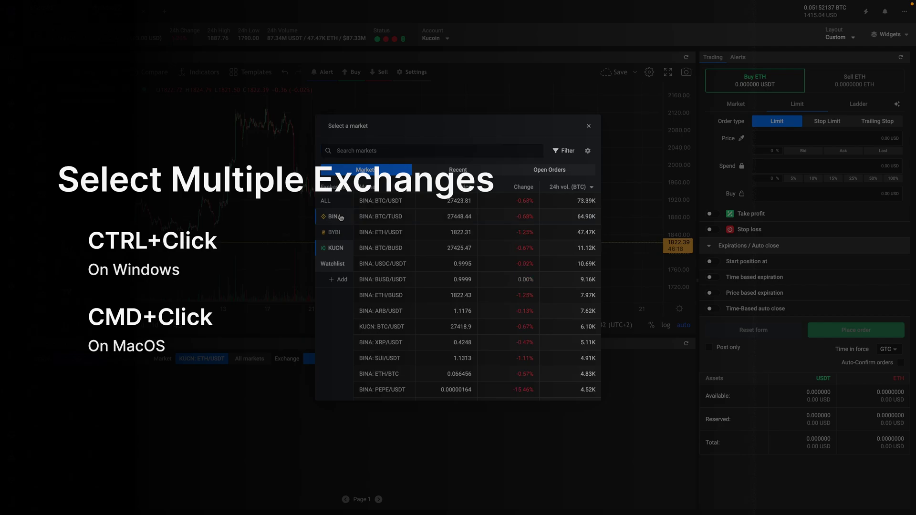
left_click(341, 218, "ctrl")
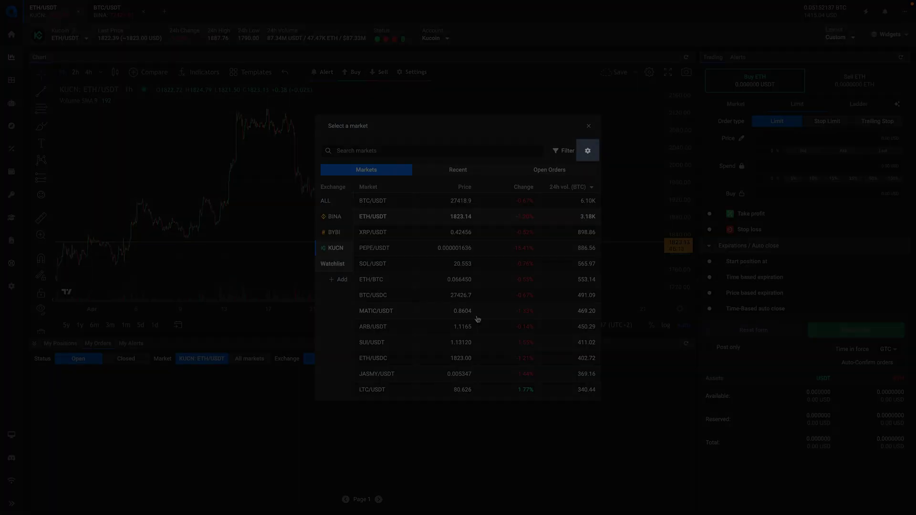
- Enable ByBit futures ordered above Kucoin, save, and open Kucoin BTC/USDT in the new tab
left_click(588, 152)
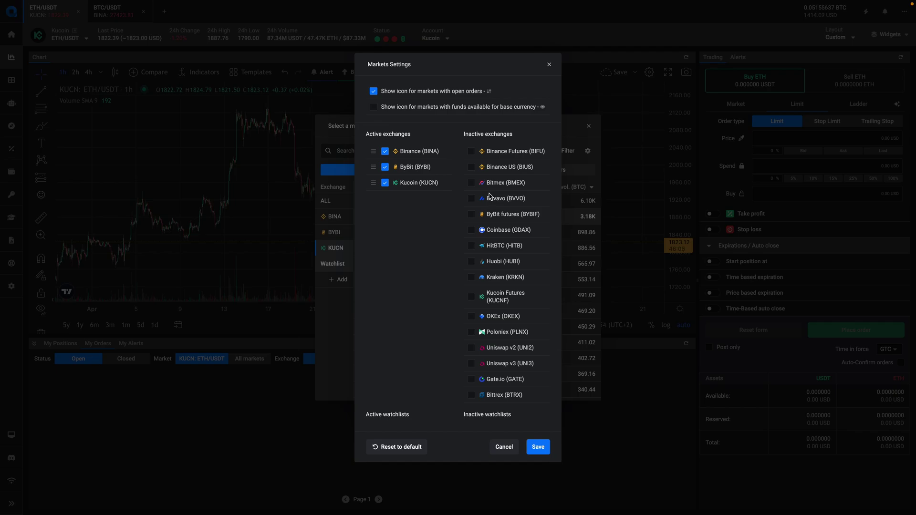
left_click(474, 219)
left_click_drag(370, 216, 371, 193)
left_click(541, 435)
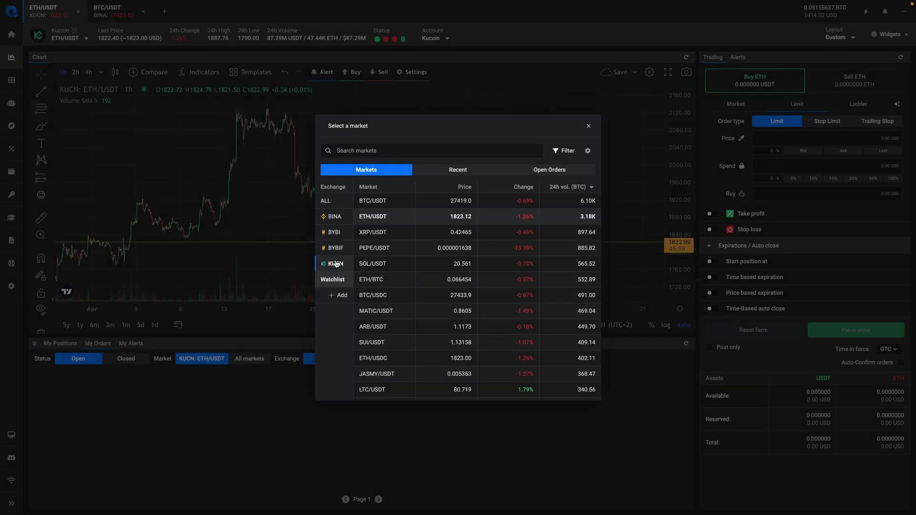
left_click(378, 206)
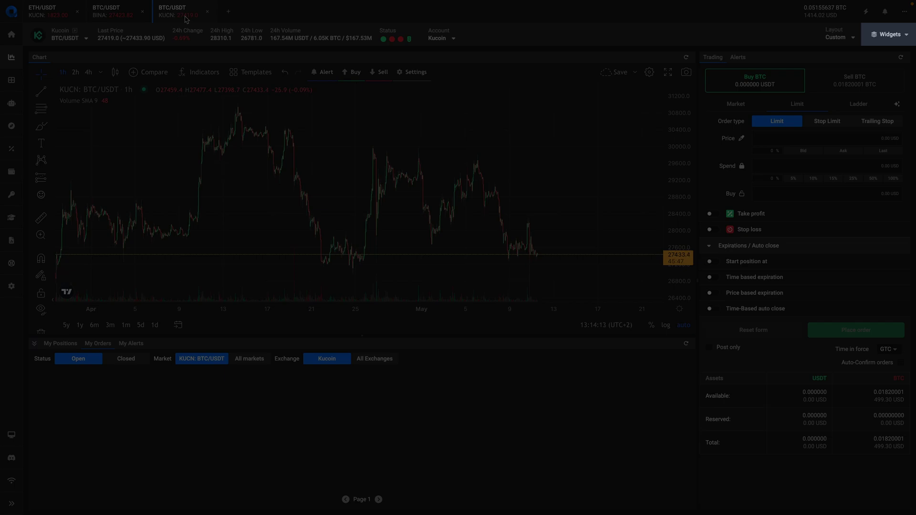
- Add the Markets widget, collapse and re-expand it, and select BTC/USDT in its list
left_click(891, 36)
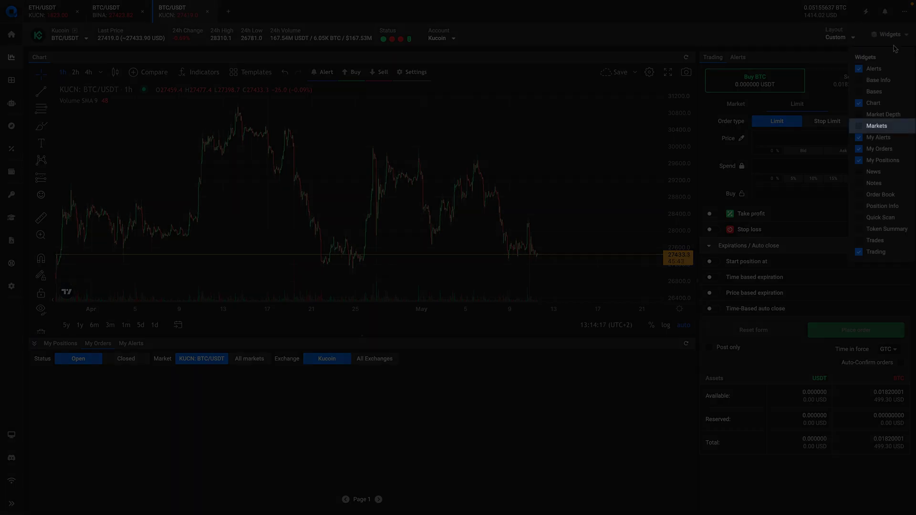
left_click(871, 126)
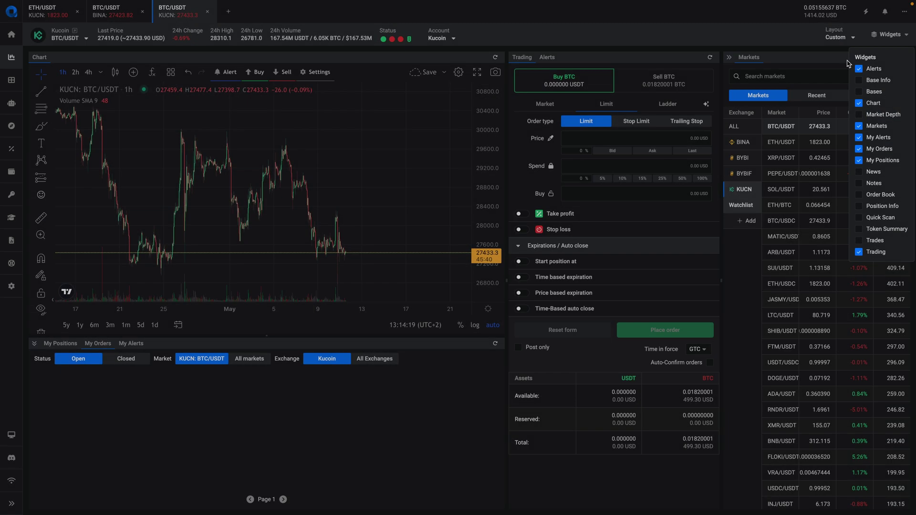
left_click(791, 40)
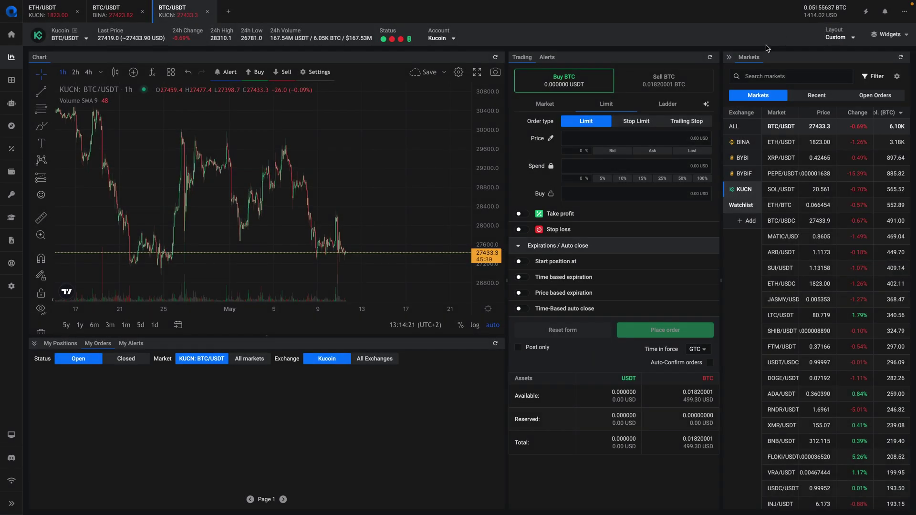
left_click(729, 57)
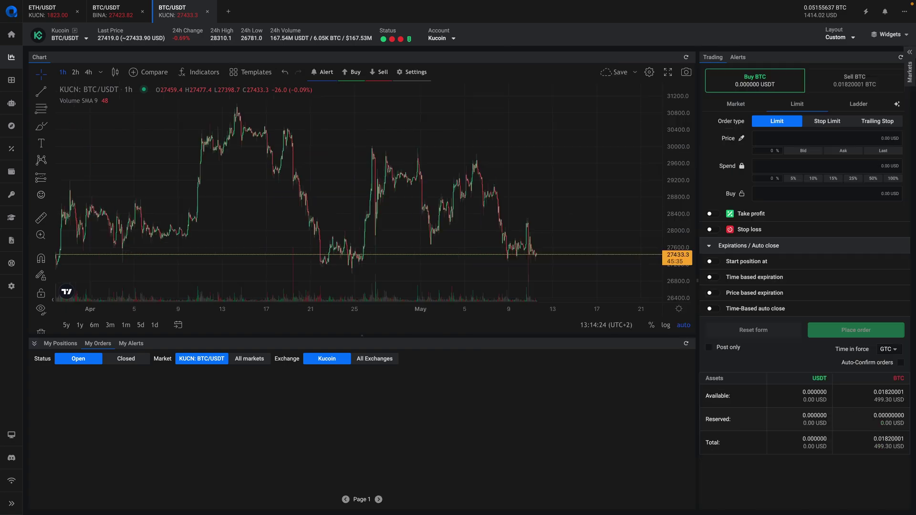
left_click(912, 67)
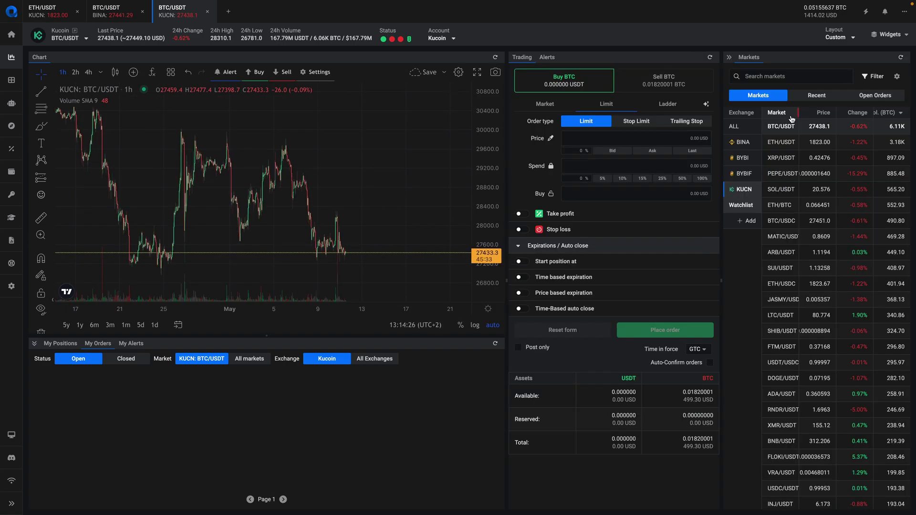
left_click(785, 126)
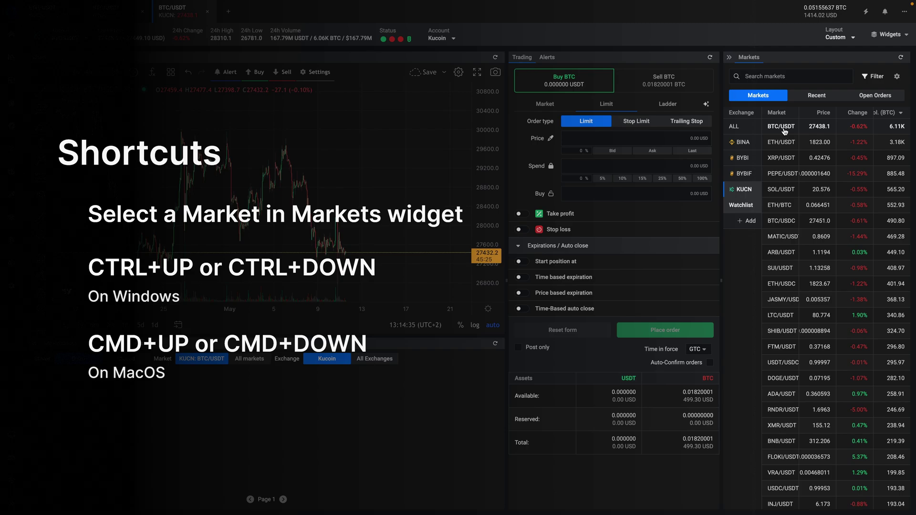
- Use Ctrl+Down to step to ETH/USDT and XRP/USDT, then Ctrl+Up back to ETH/USDT
key("ctrl+Down")
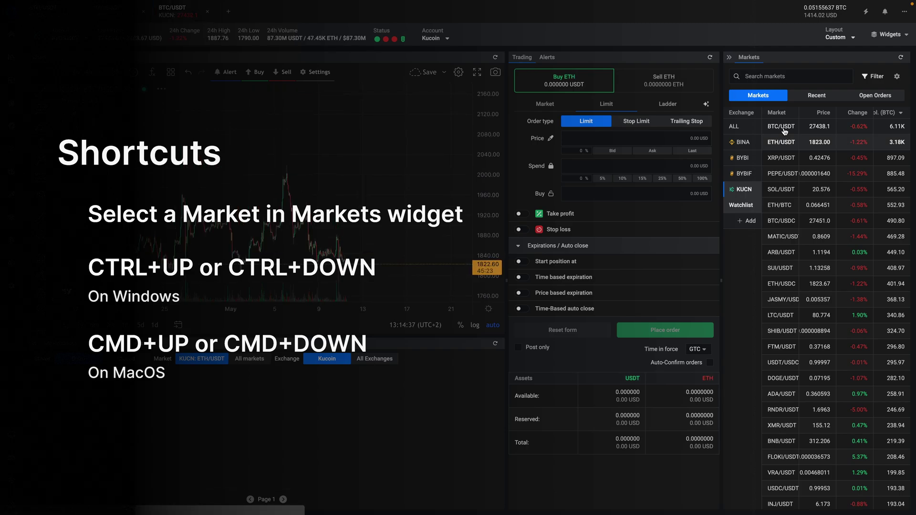
key("ctrl+Down")
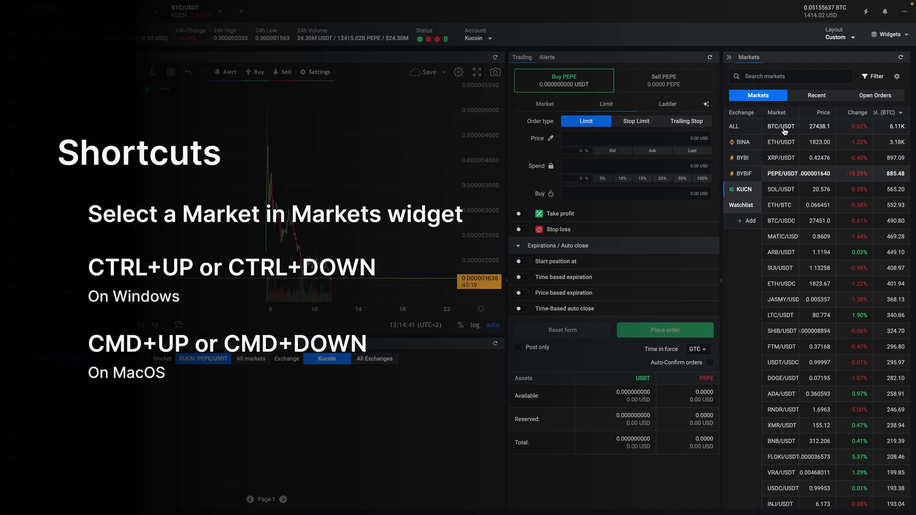
key("ctrl+Up")
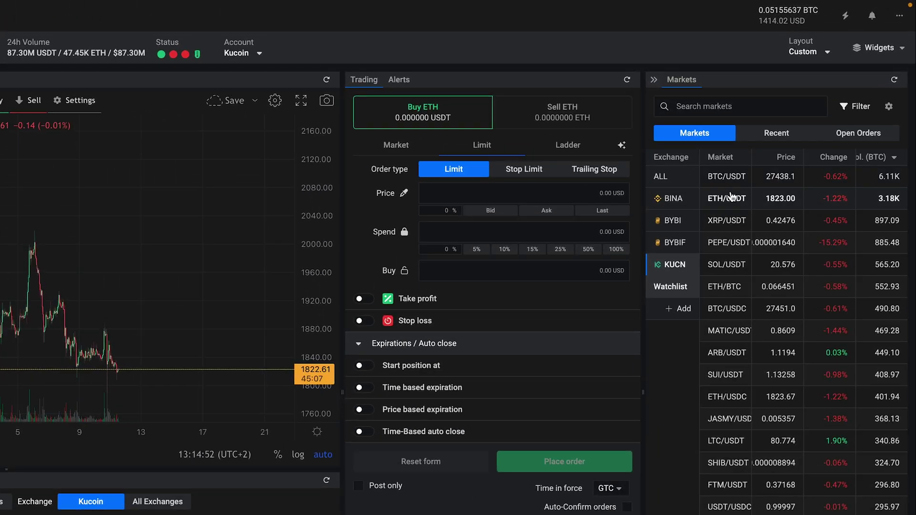
- From the ETH/USDT context menu, create watchlist 'Day' with short name 'DAY' in red
right_click(730, 197)
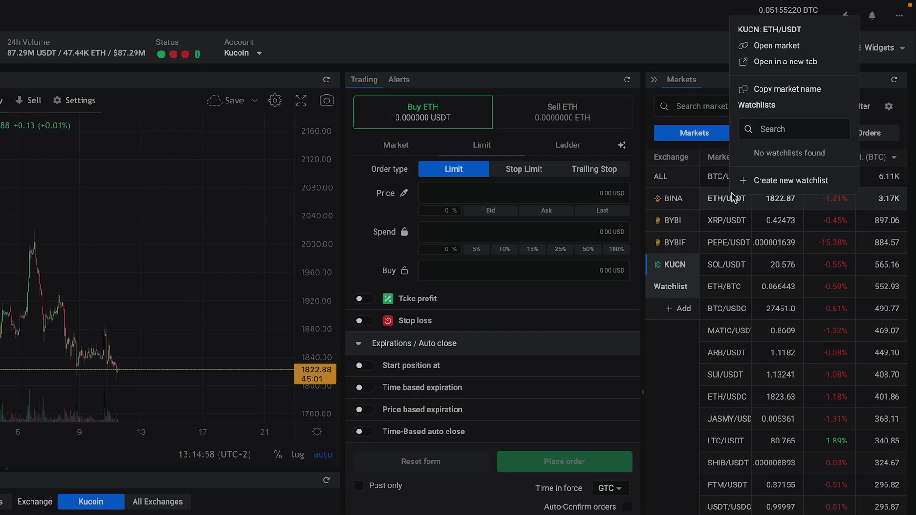
left_click(777, 180)
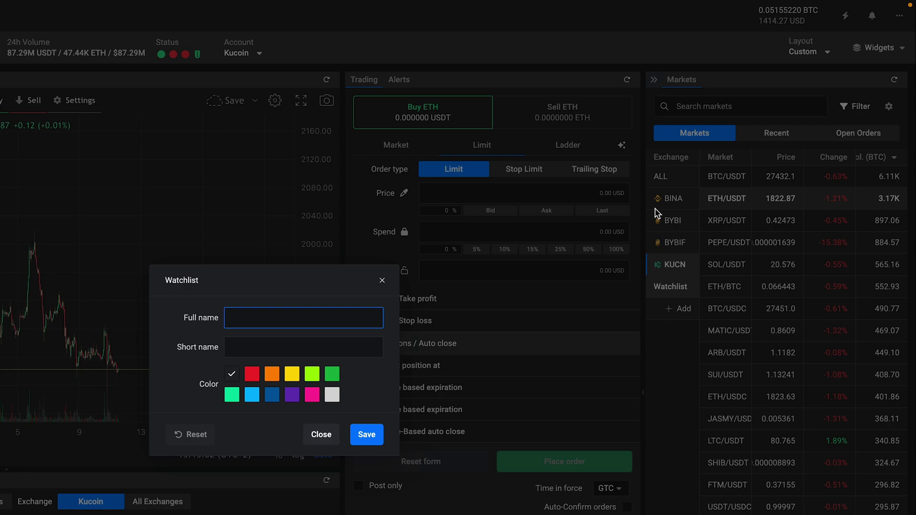
type("Day")
key("Tab")
type("DAY")
left_click(251, 376)
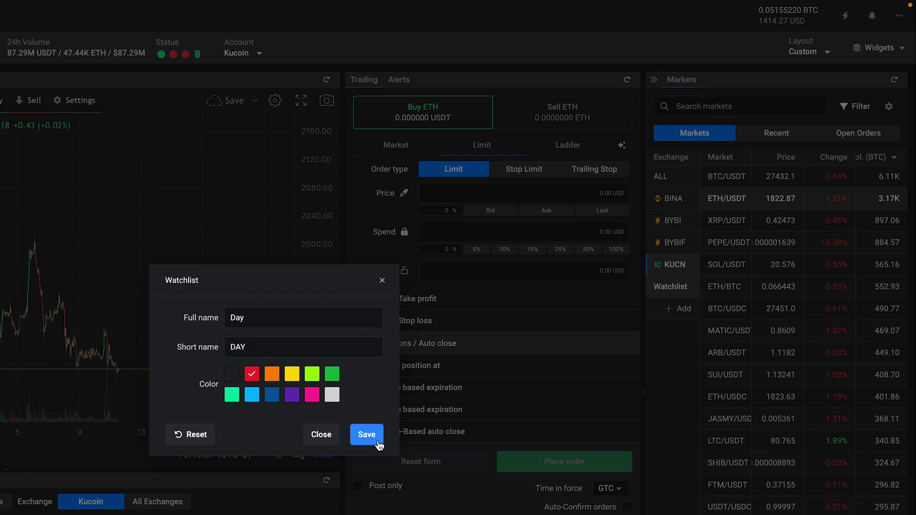
left_click(365, 434)
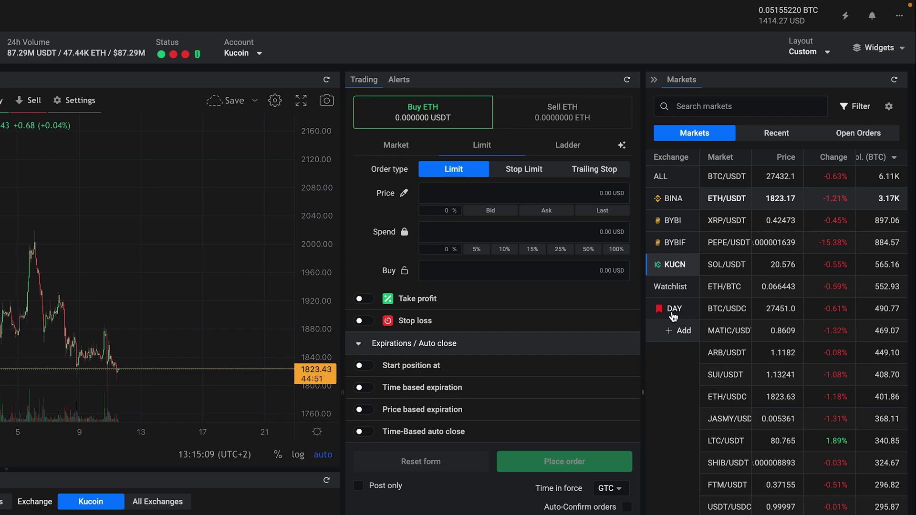
- Add ETH/USDT to the Day watchlist through its right-click menu
right_click(744, 206)
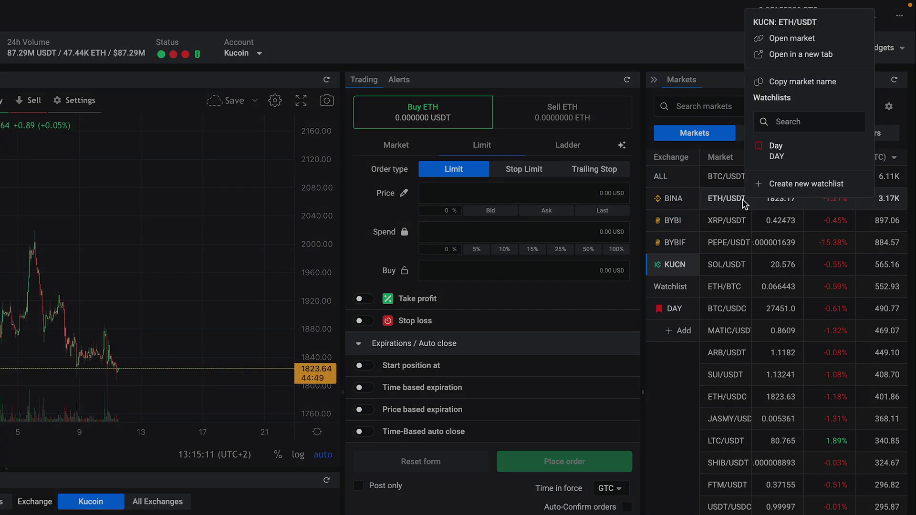
left_click(803, 154)
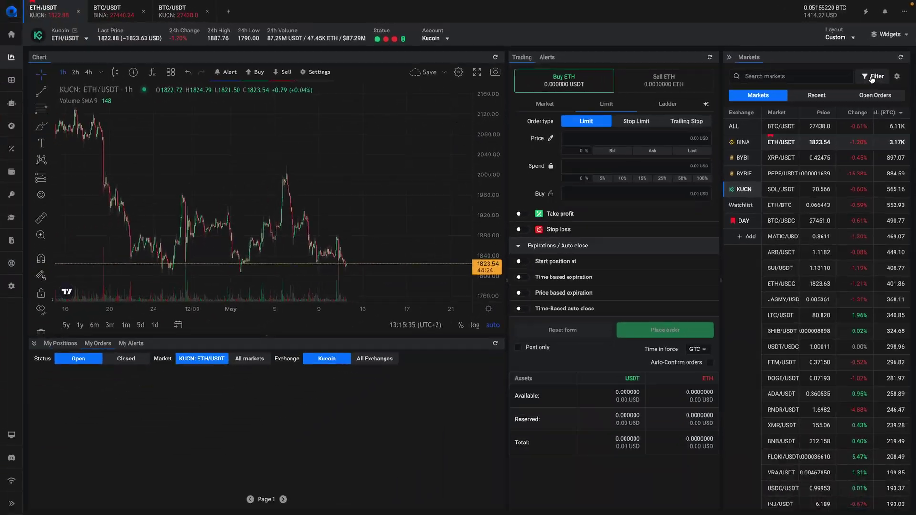
- Open and close the market filters, then search the markets for 'usdt btc'
left_click(871, 78)
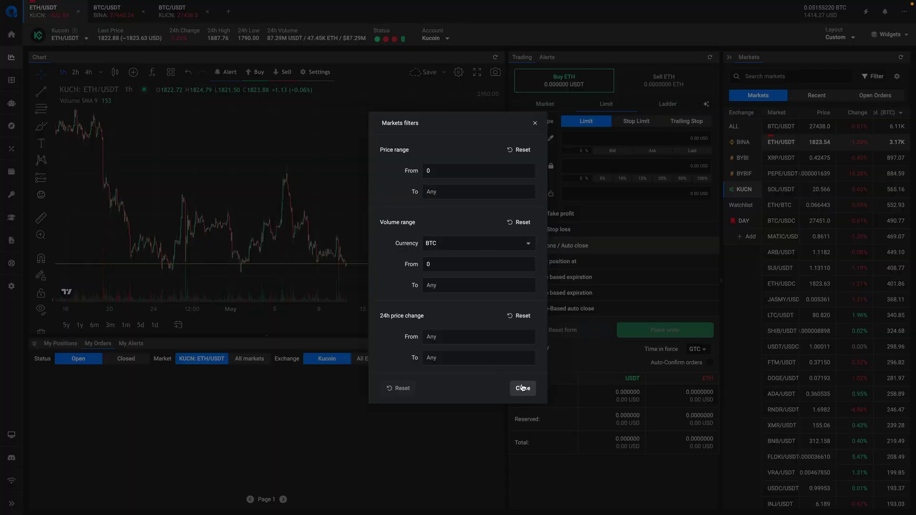
left_click(523, 388)
left_click(757, 80)
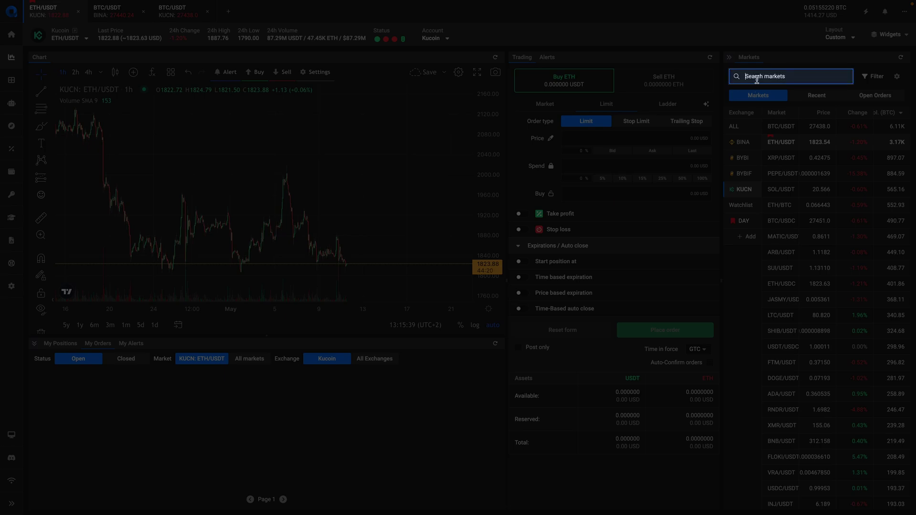
type("usdt bt")
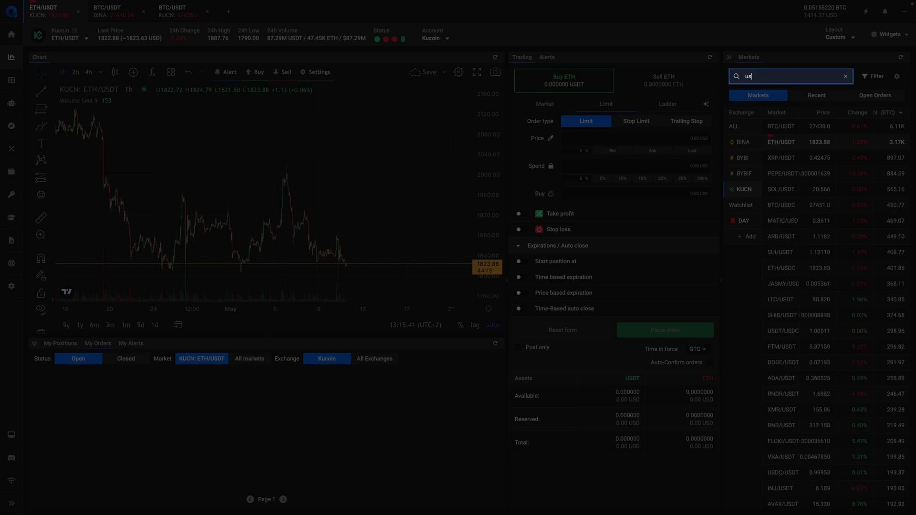
type("c")
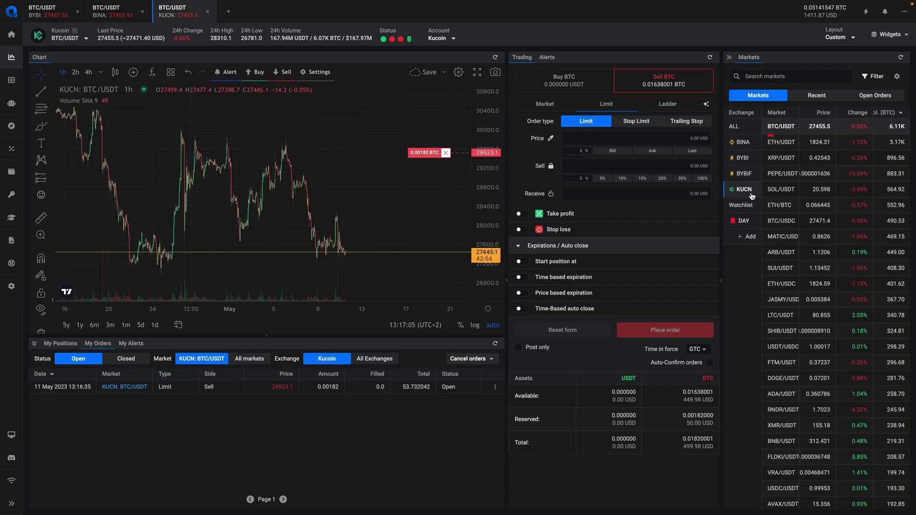
- View Recent, then Open Orders across ALL exchanges, and select the KUCN BTC/USDT row
left_click(829, 99)
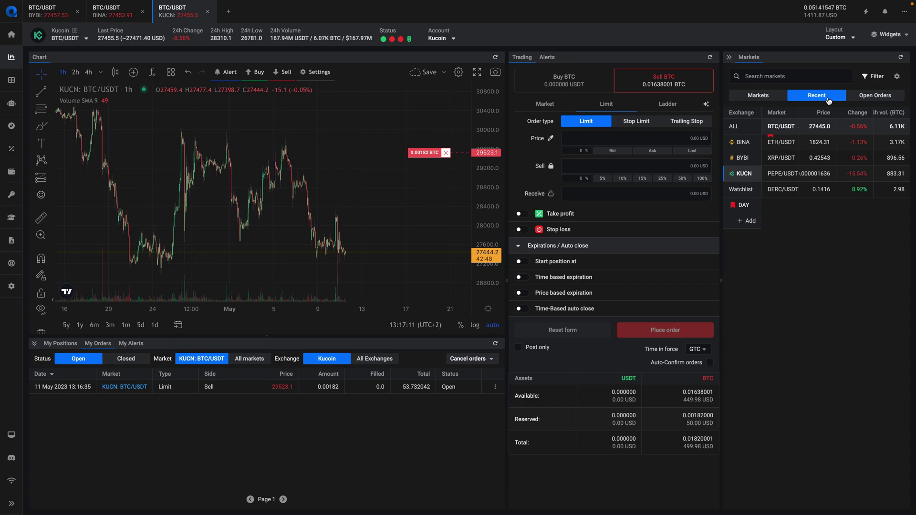
left_click(876, 99)
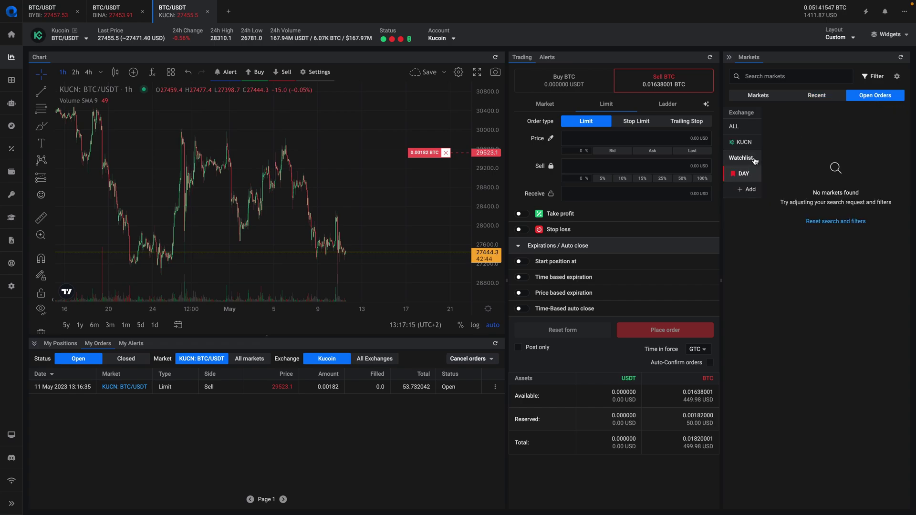
left_click(747, 173)
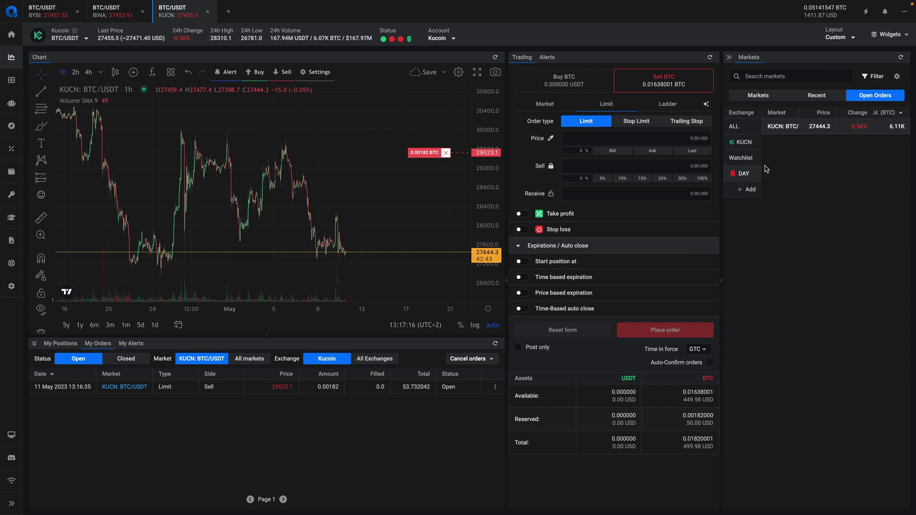
left_click(796, 127)
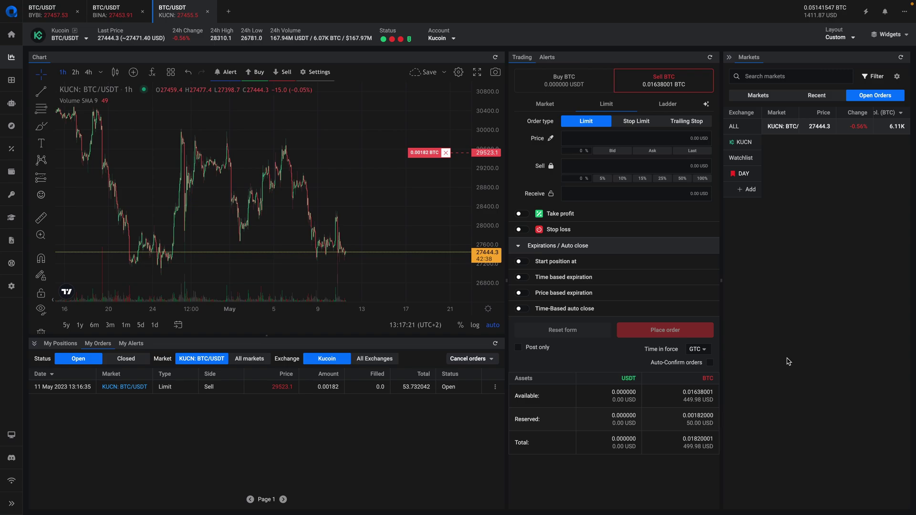